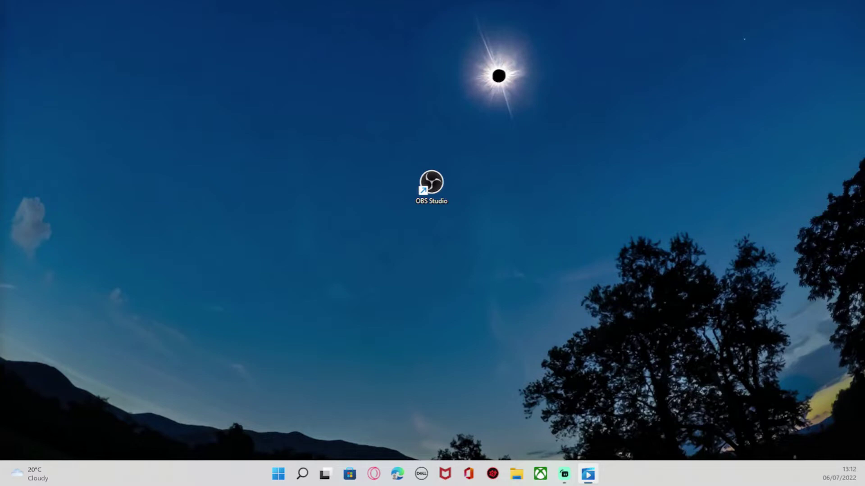
Maximize Media Player, play the Clash Royale overlay recording, and pause it near 27 seconds.
{"action": "left_click_drag", "start_coordinate": [203, 193], "coordinate": [466, 5]}
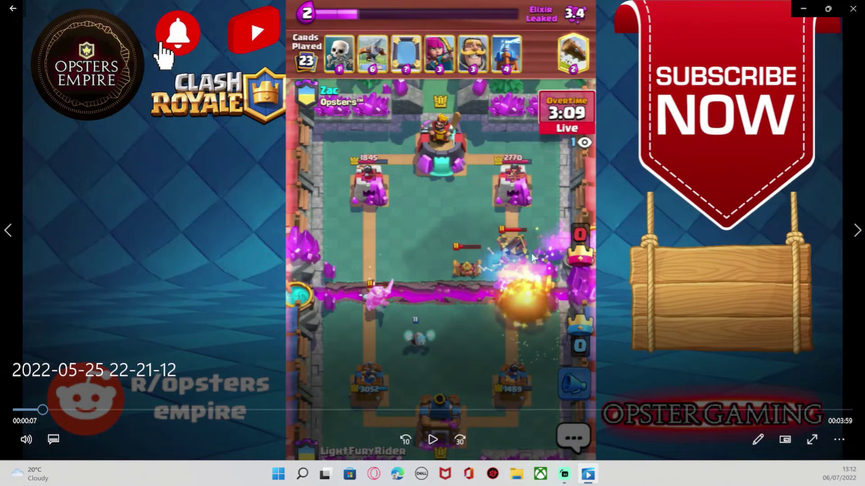
{"action": "left_click", "coordinate": [439, 434]}
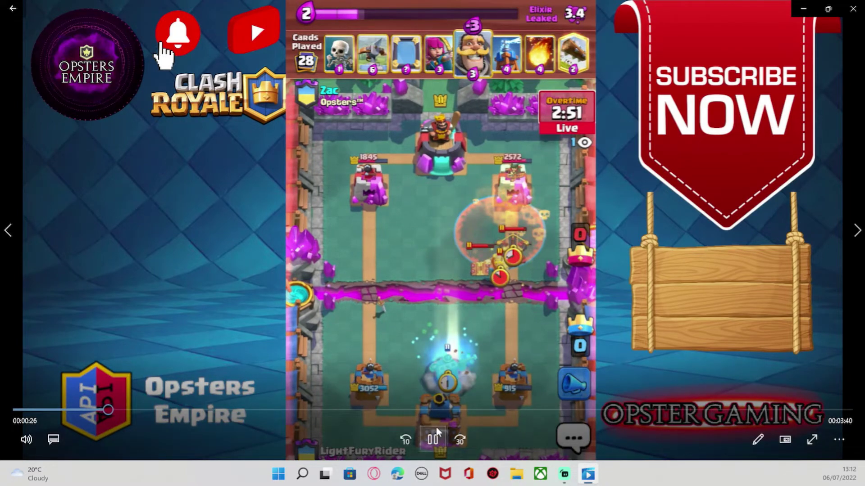
{"action": "left_click", "coordinate": [438, 439]}
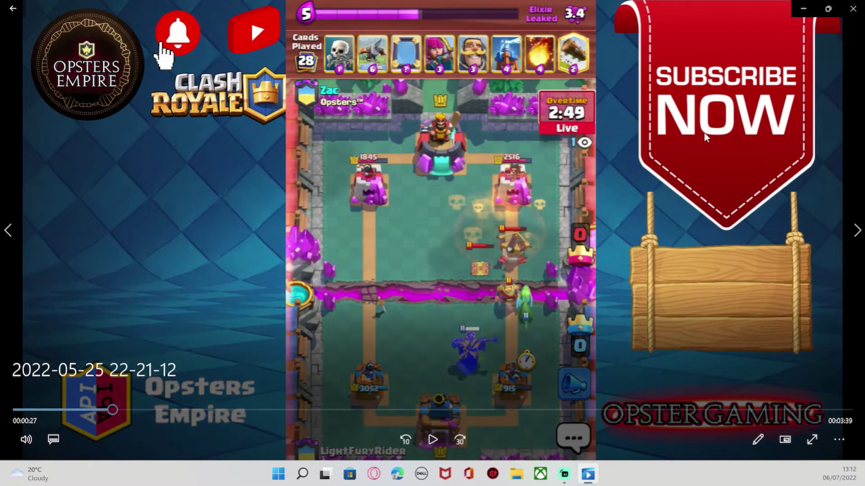
Close Windows Media Player to return to the desktop.
{"action": "left_click", "coordinate": [853, 8]}
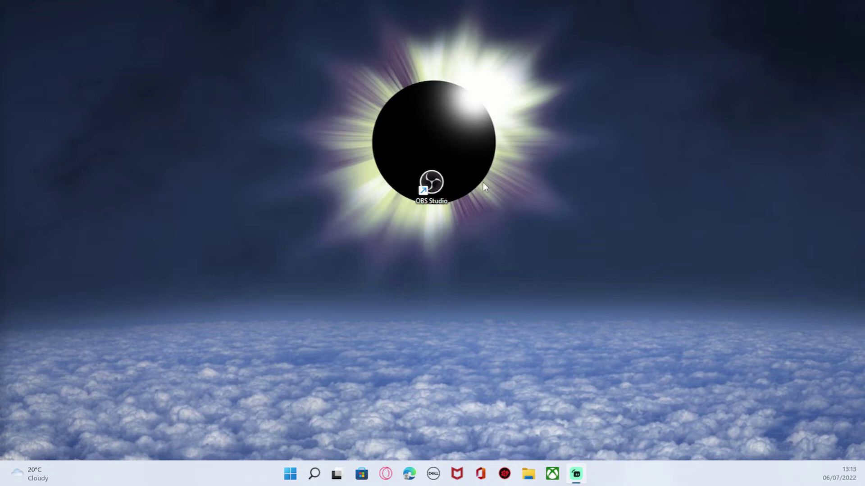
Launch OBS Studio as administrator from its desktop shortcut's context menu.
{"action": "right_click", "coordinate": [434, 195]}
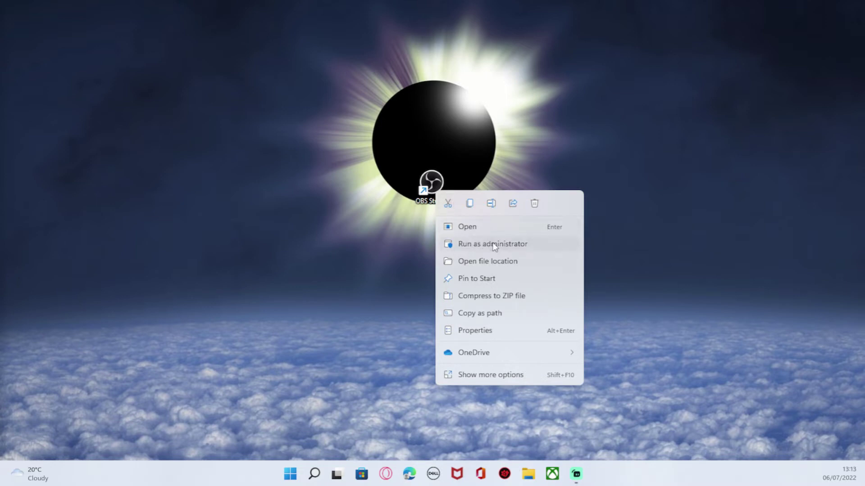
{"action": "left_click", "coordinate": [535, 246]}
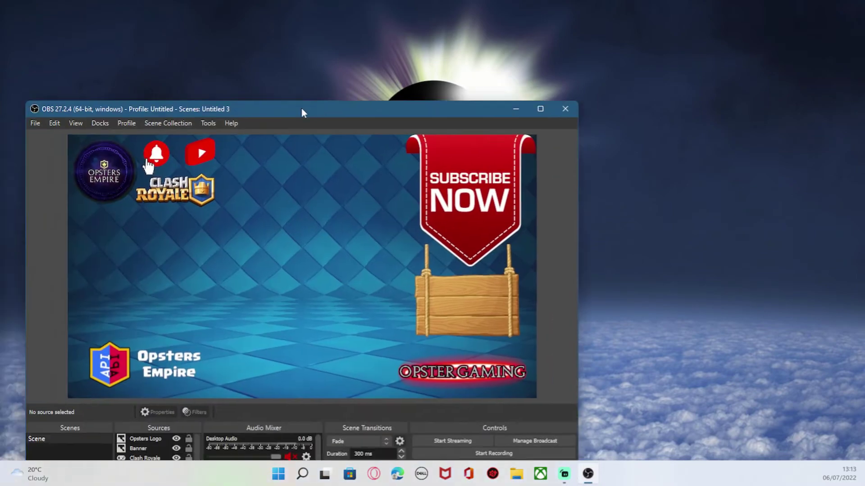
Maximize the OBS Studio window so the Clash Royale overlay preview fills the screen.
{"action": "left_click_drag", "start_coordinate": [300, 110], "coordinate": [459, 5]}
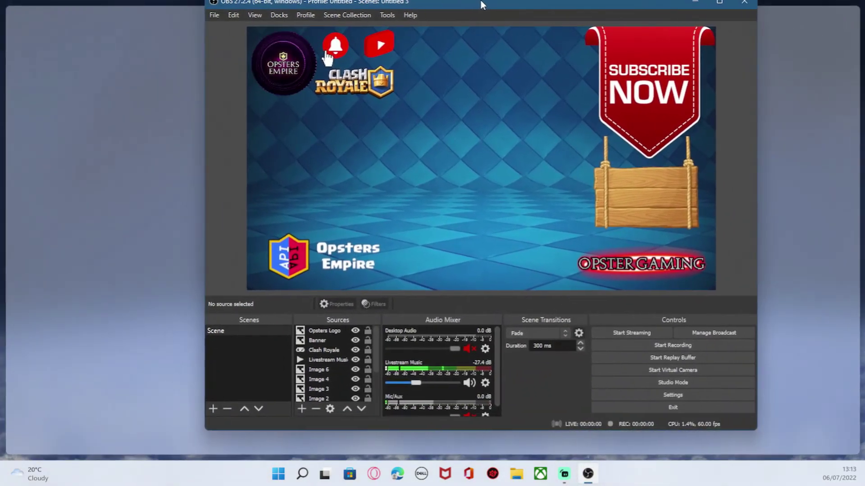